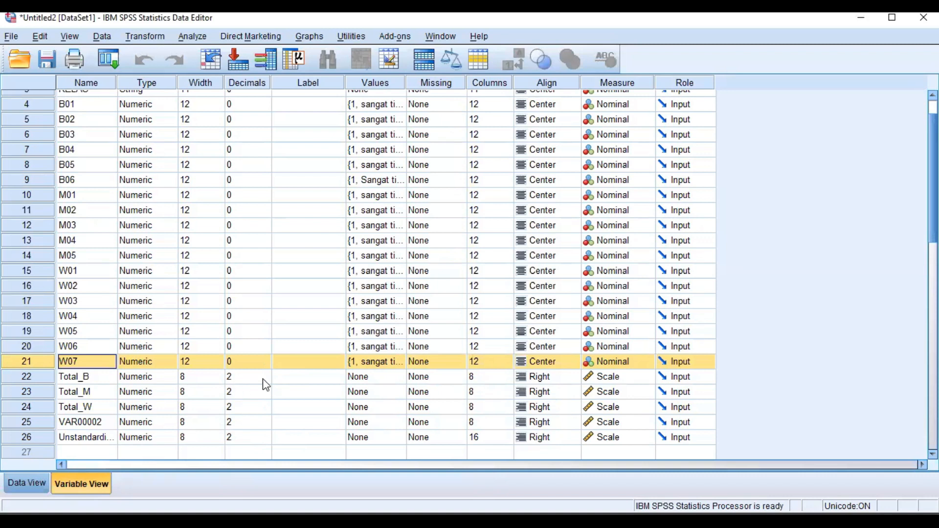
Label the variable Total_B as "kemandirian belajar".
left_click(312, 377)
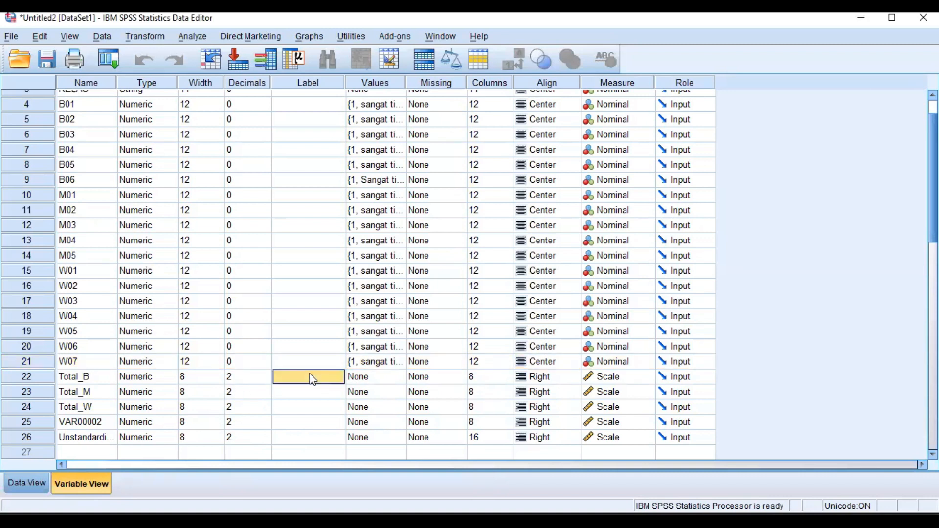
type("KE")
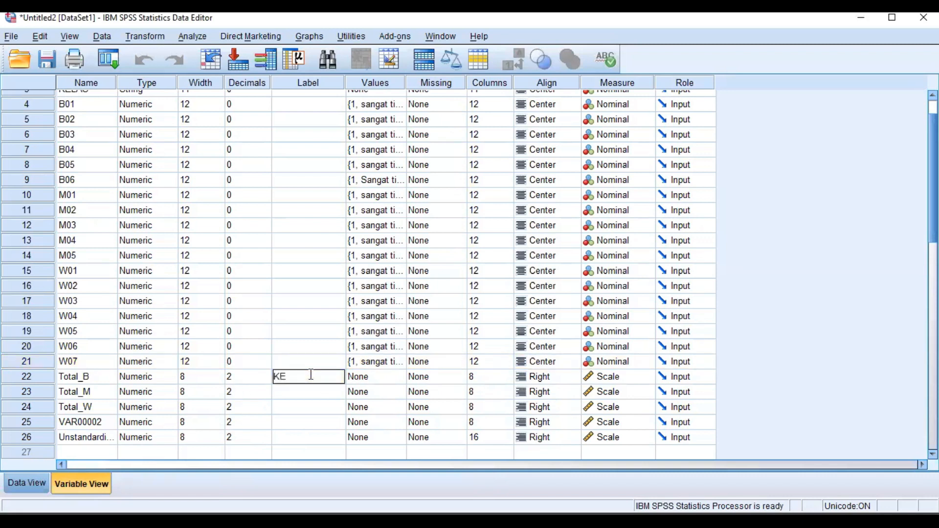
key("BackSpace")
key("BackSpace")
type("kemandiria")
type("n")
type(" b")
type("ea")
key("BackSpace")
type("lajar")
Label the variable Total_M as "motiviasi belajar".
left_click(306, 394)
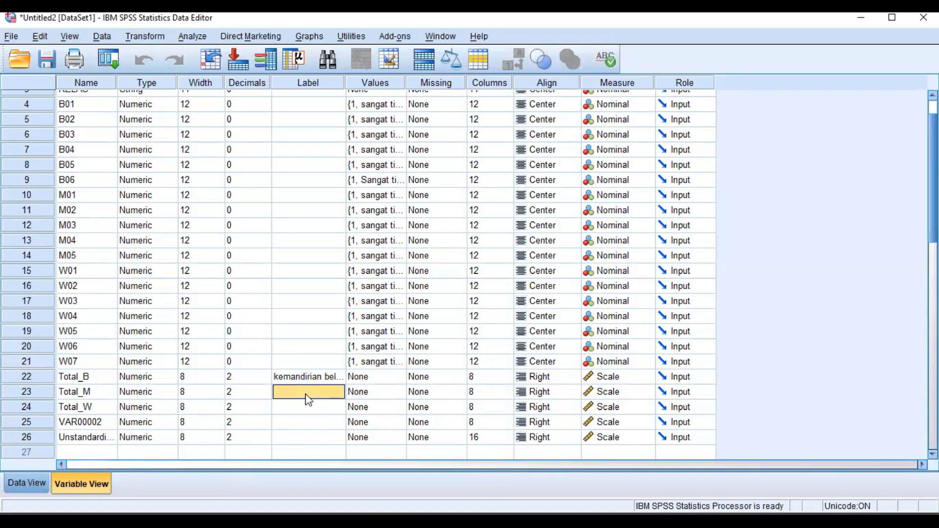
type("motiviasi belajat")
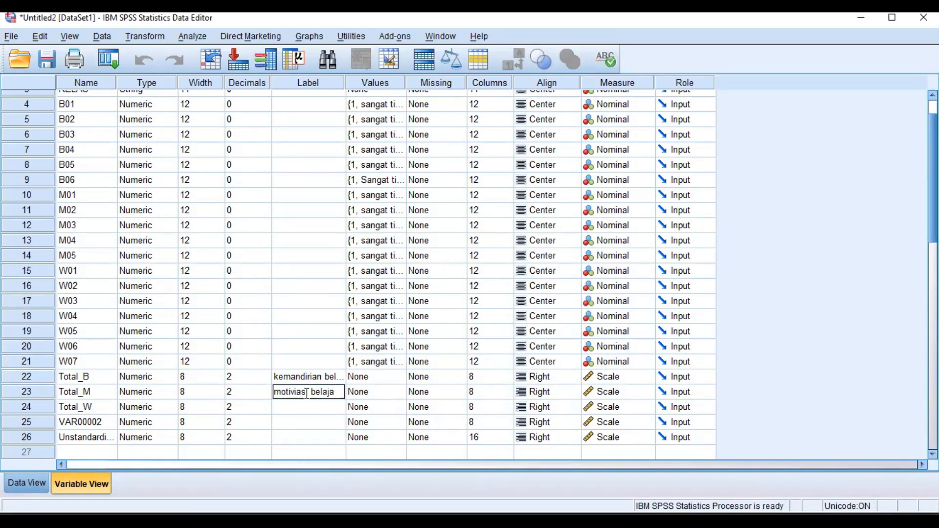
Label the variable Total_W as "prestasi praktikum".
left_click(313, 406)
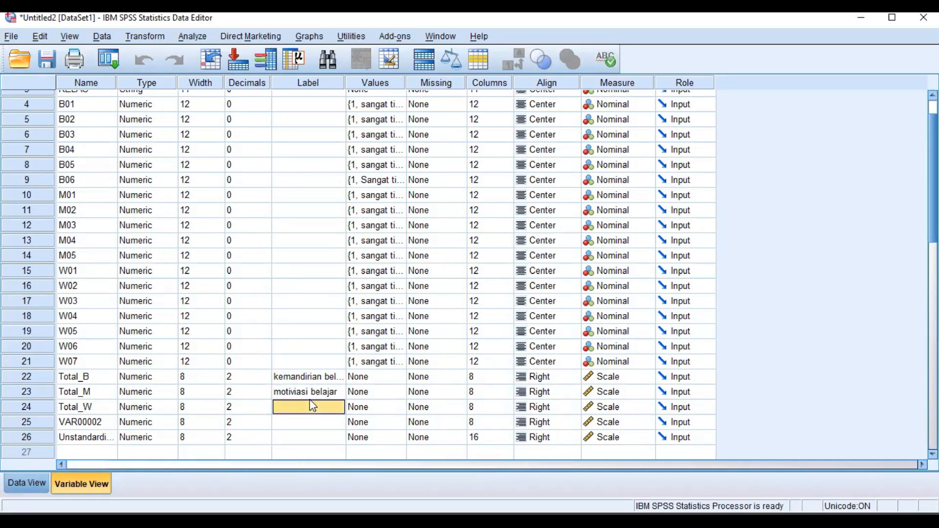
type("prestasi")
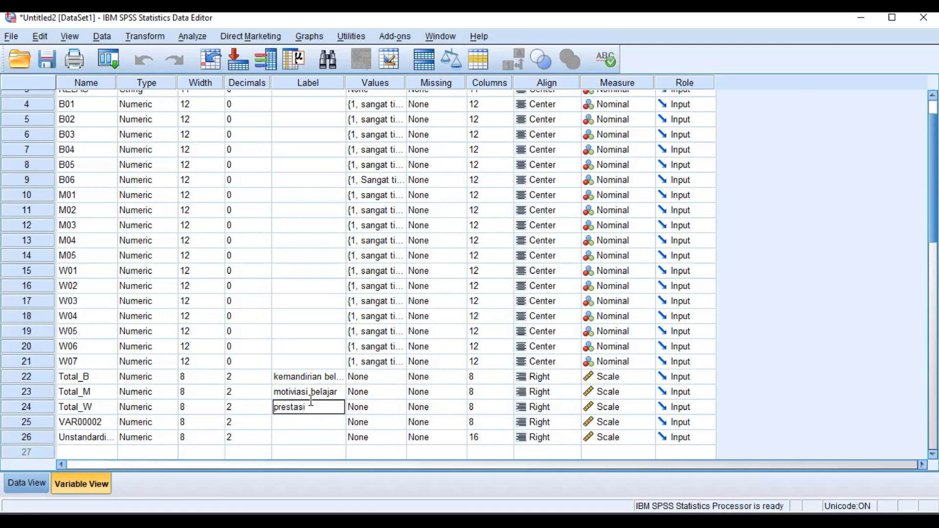
type(" praktikum")
Start a Linear Regression with prestasi praktikum [Total_W] as the dependent variable.
left_click(191, 37)
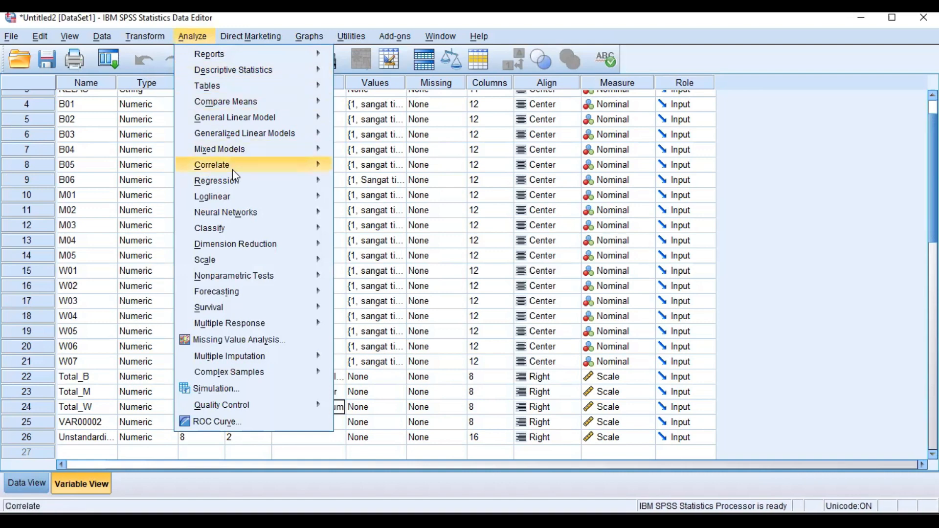
mouse_move(239, 189)
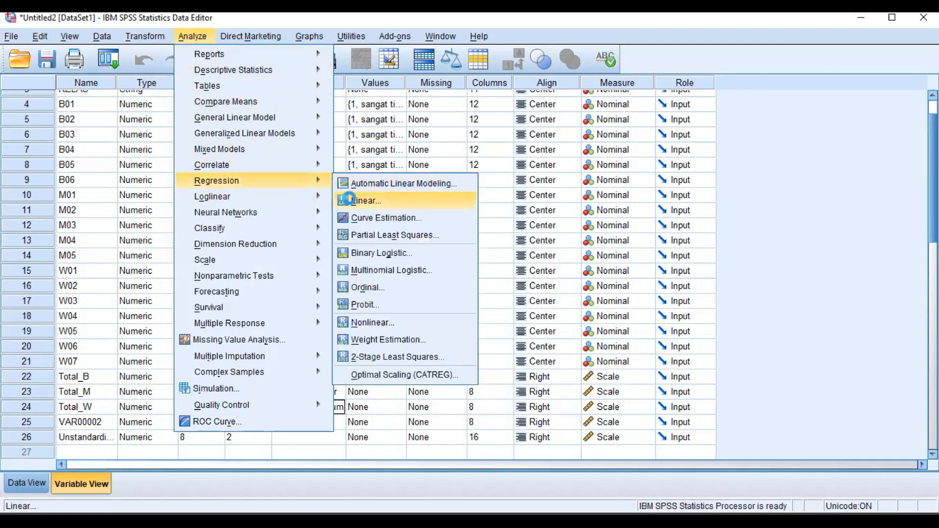
left_click(349, 199)
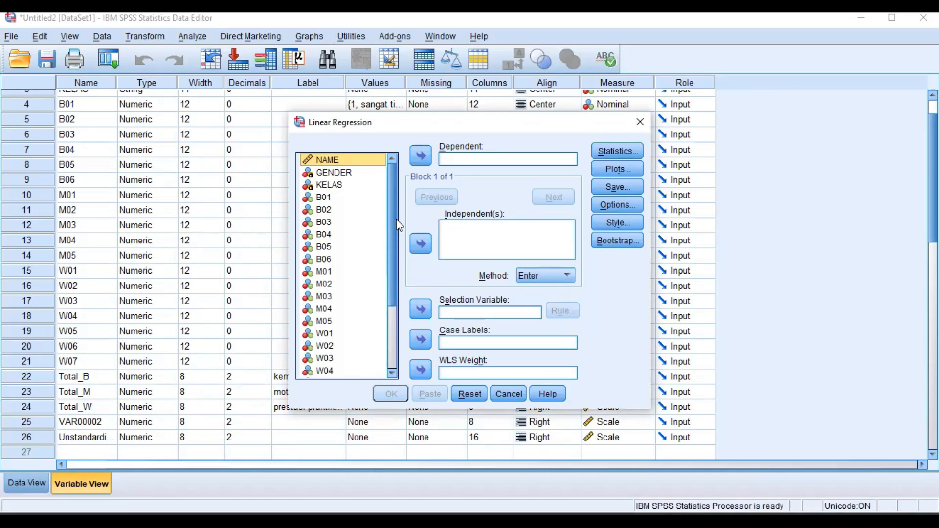
scroll(395, 237, "down", 3)
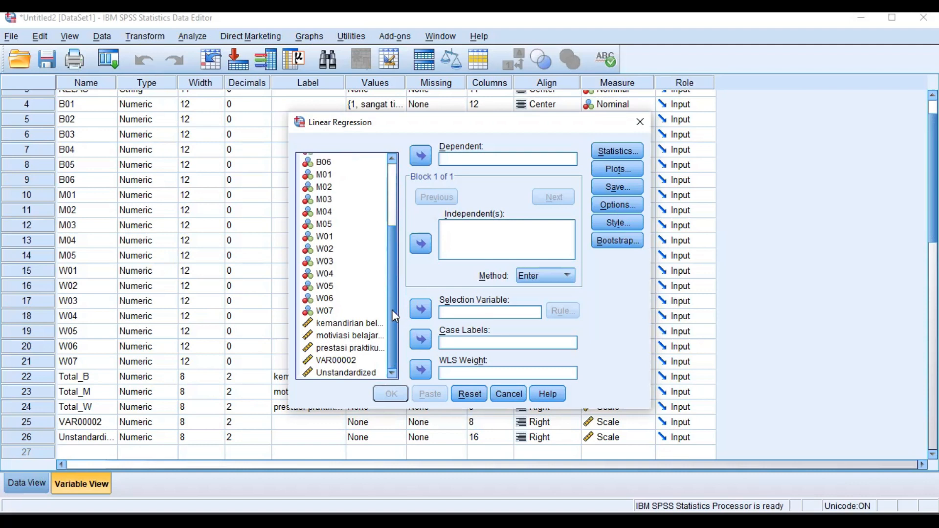
left_click(369, 348)
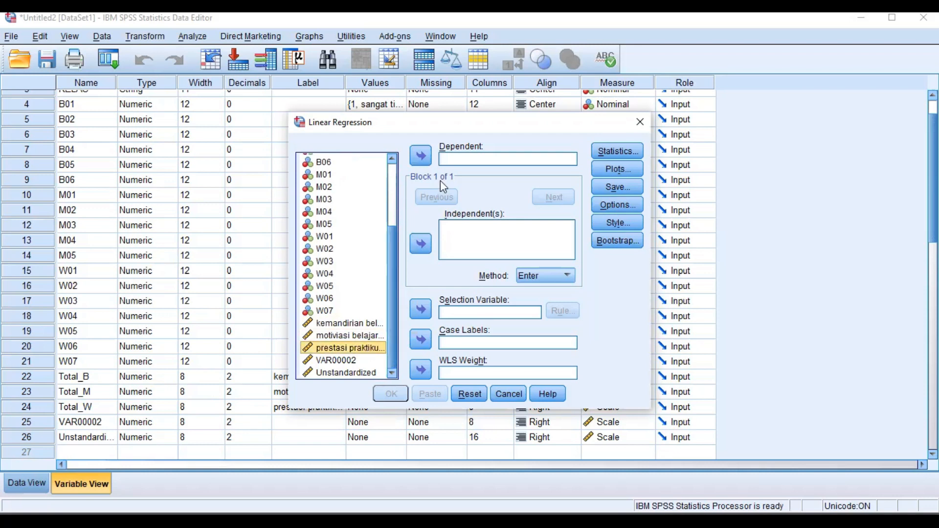
left_click(422, 156)
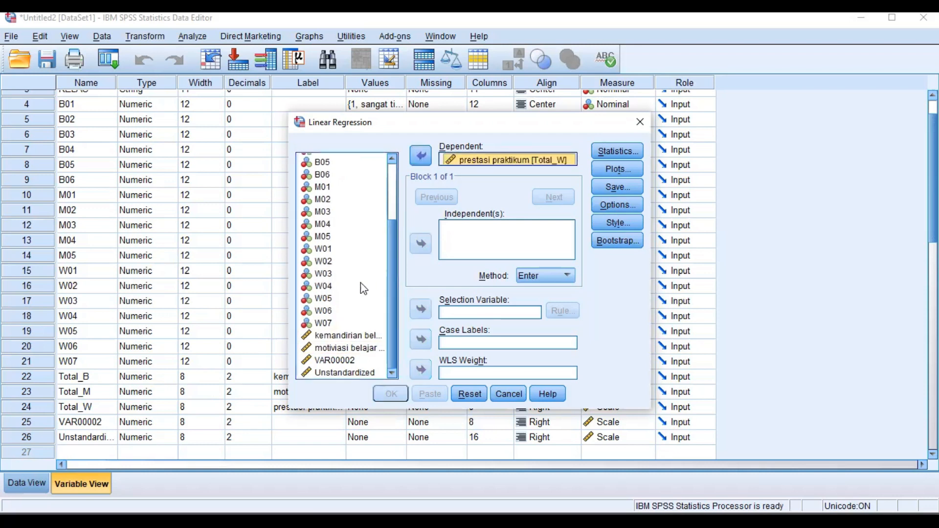
Add kemandirian belajar [Total_B] and motiviasi belajar [Total_M] as the regression's independent variables.
left_click(334, 338)
left_click(419, 242)
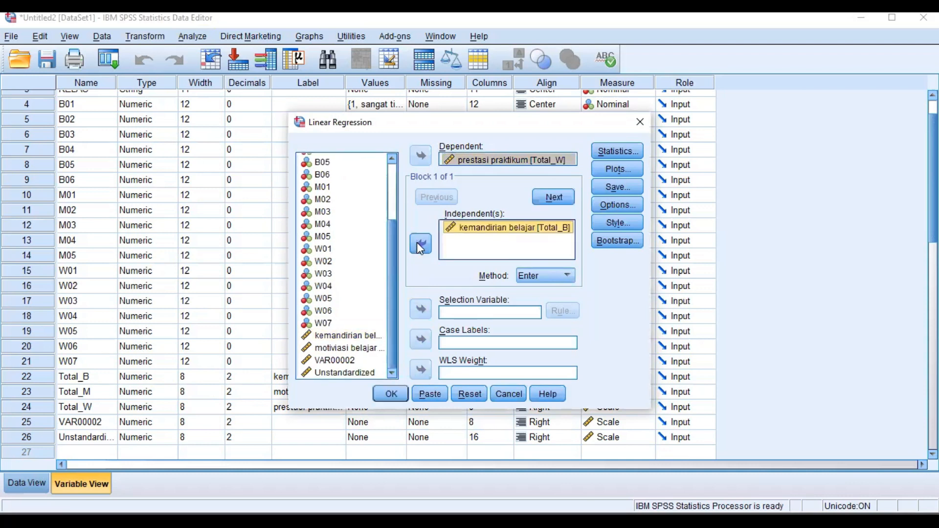
left_click(356, 349)
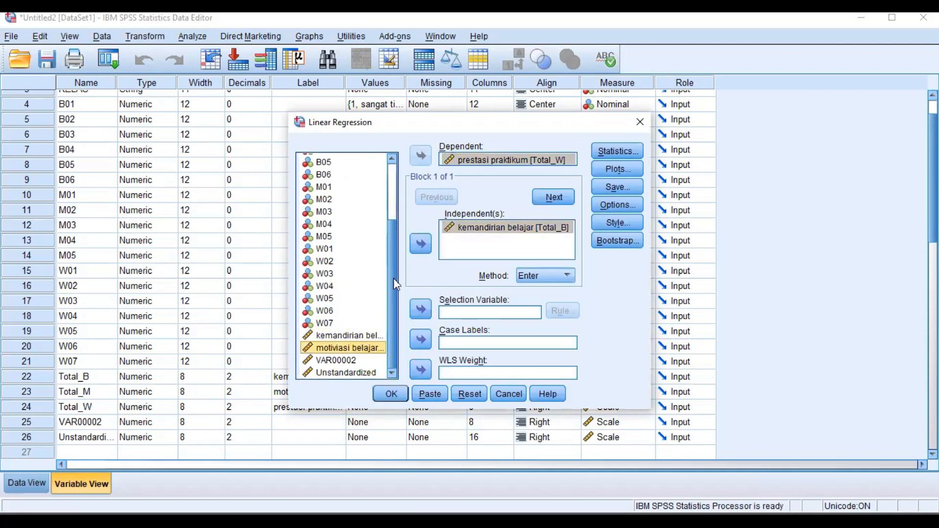
left_click(418, 245)
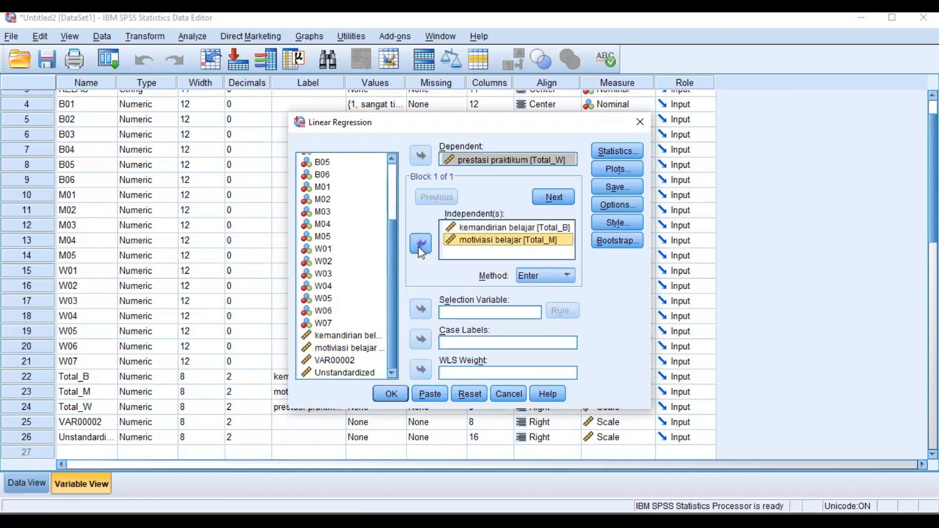
Include collinearity diagnostics in the regression statistics.
left_click(607, 169)
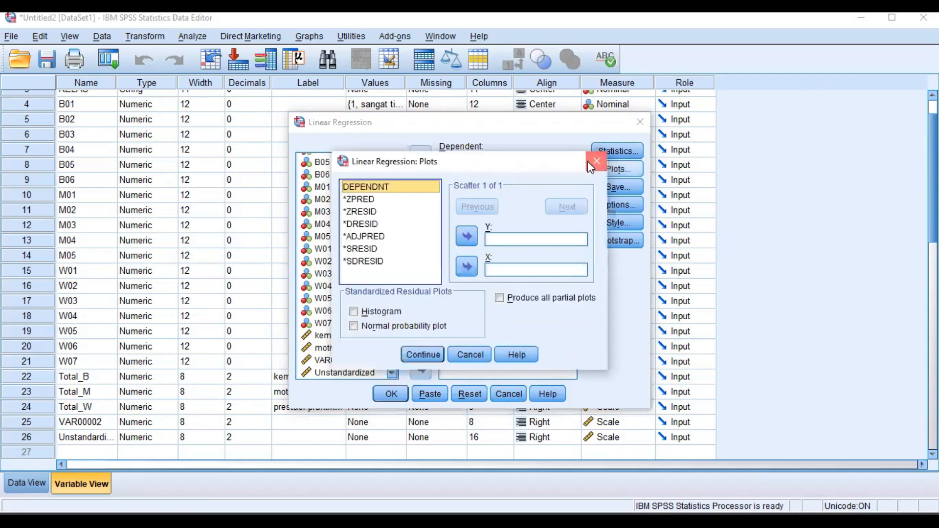
left_click(588, 161)
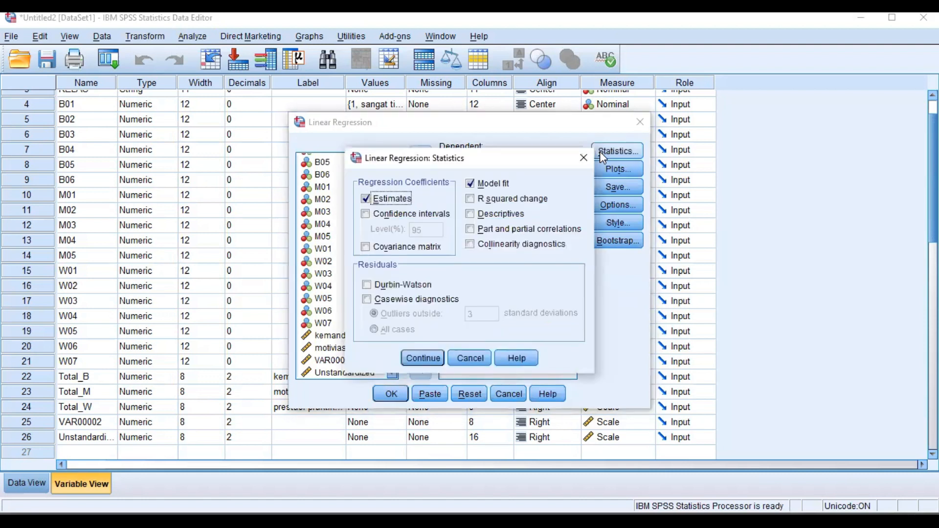
left_click(471, 244)
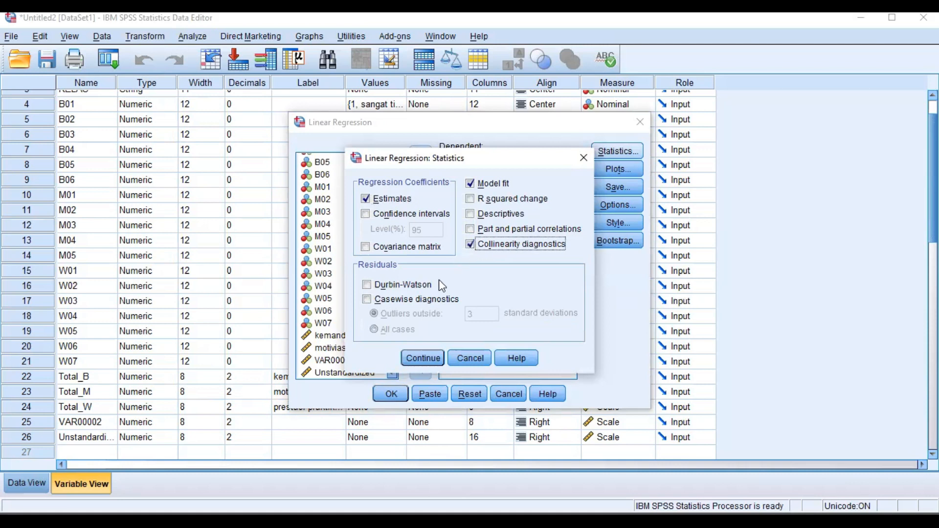
left_click(418, 358)
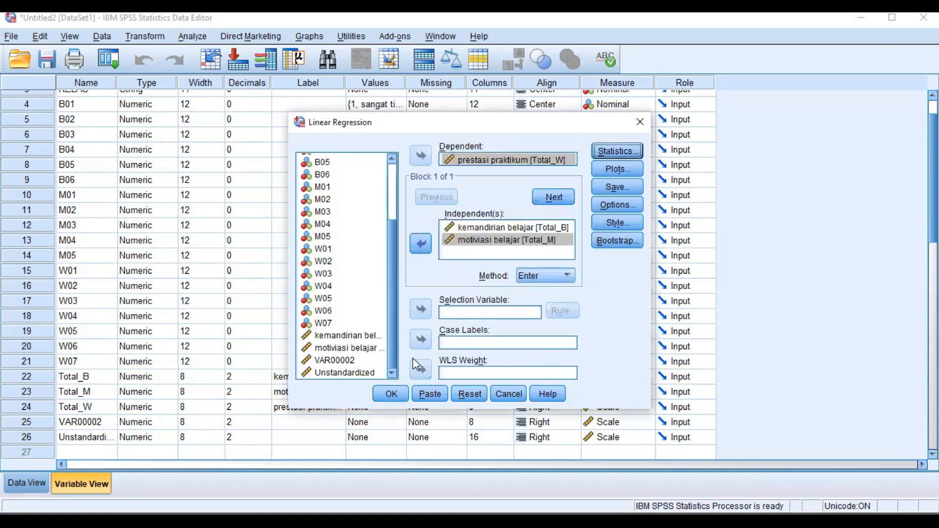
Set up a regression scatter plot with *SRESID on the Y axis and *ZPRED on the X axis.
left_click(617, 169)
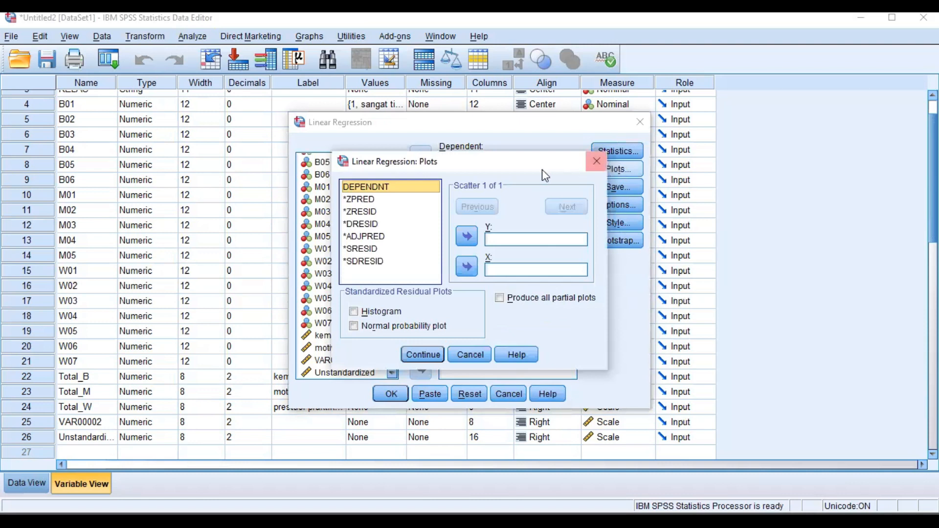
left_click(409, 250)
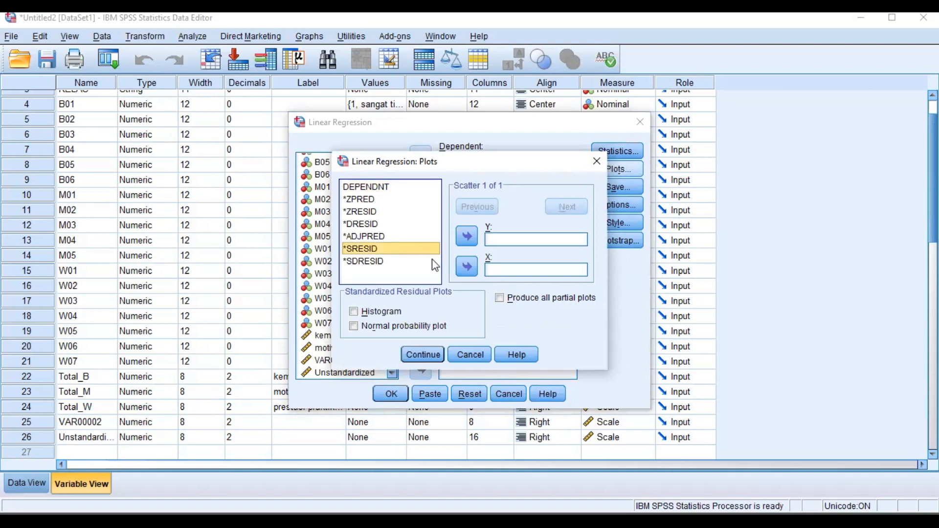
left_click(467, 237)
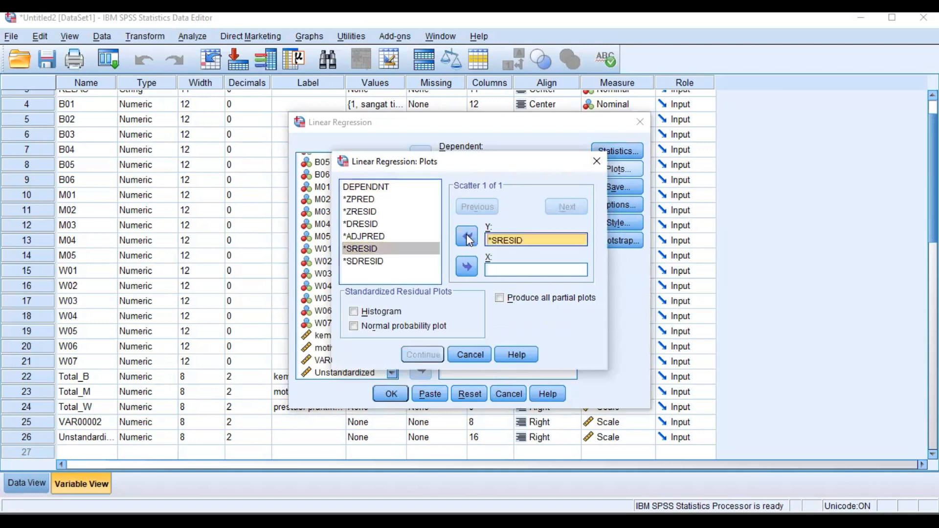
left_click(389, 214)
left_click(386, 200)
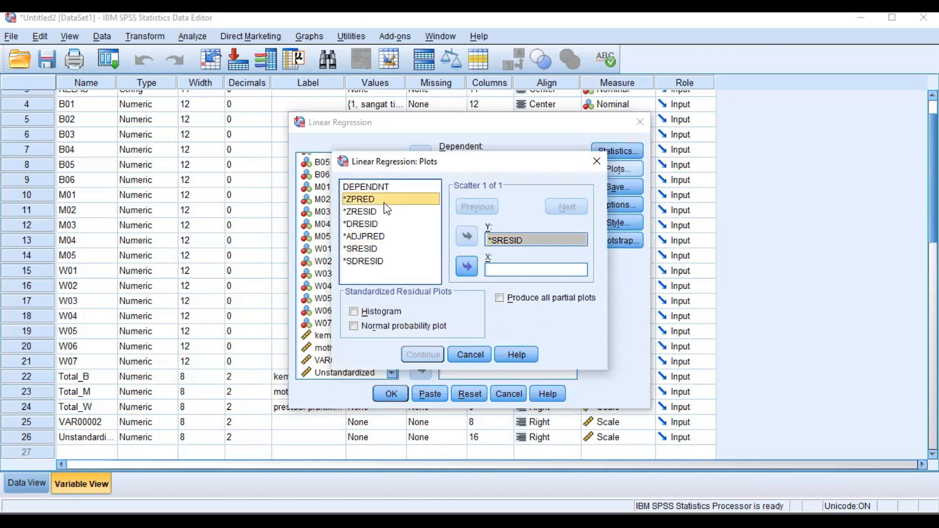
left_click(466, 267)
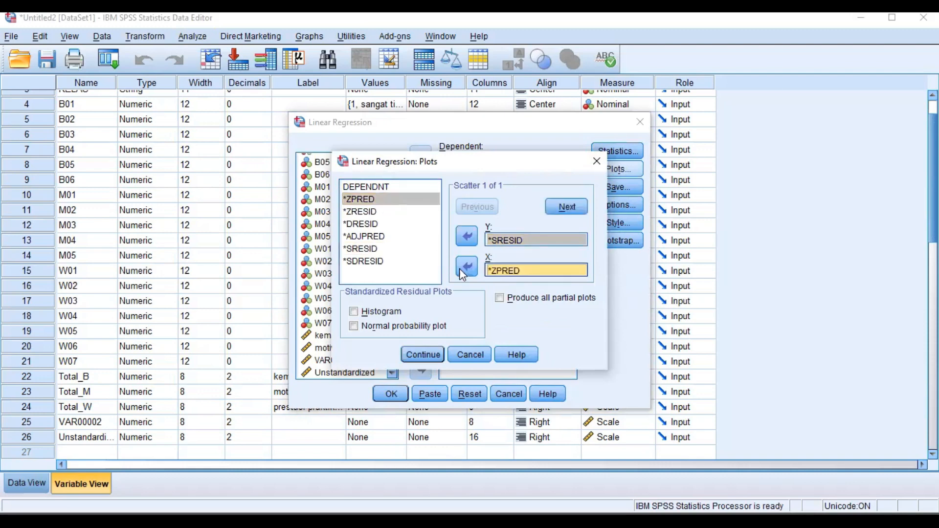
left_click(419, 354)
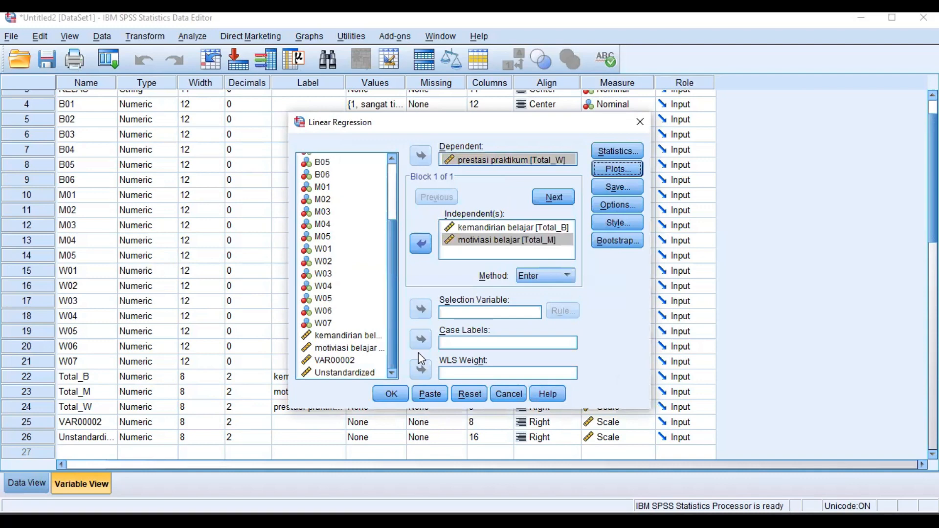
Set the regression to save unstandardized residuals as a new variable and run the analysis.
left_click(618, 187)
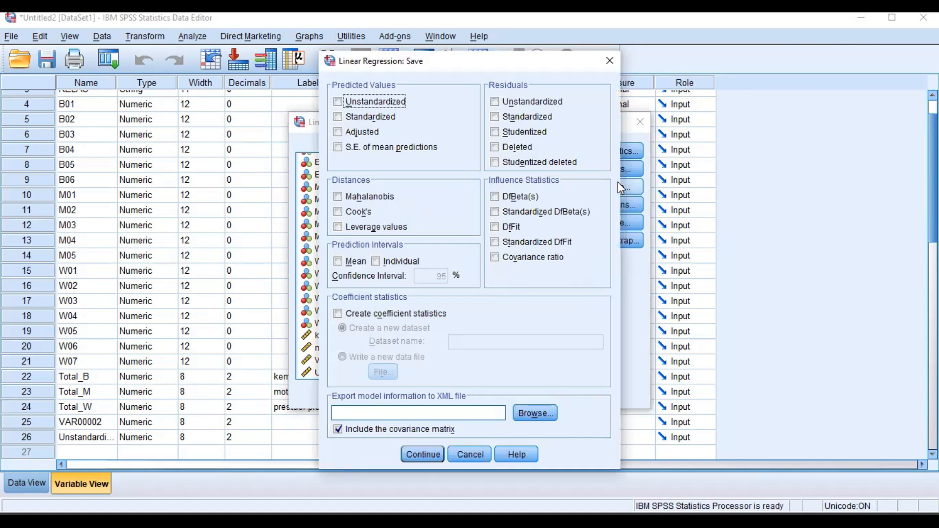
left_click(495, 102)
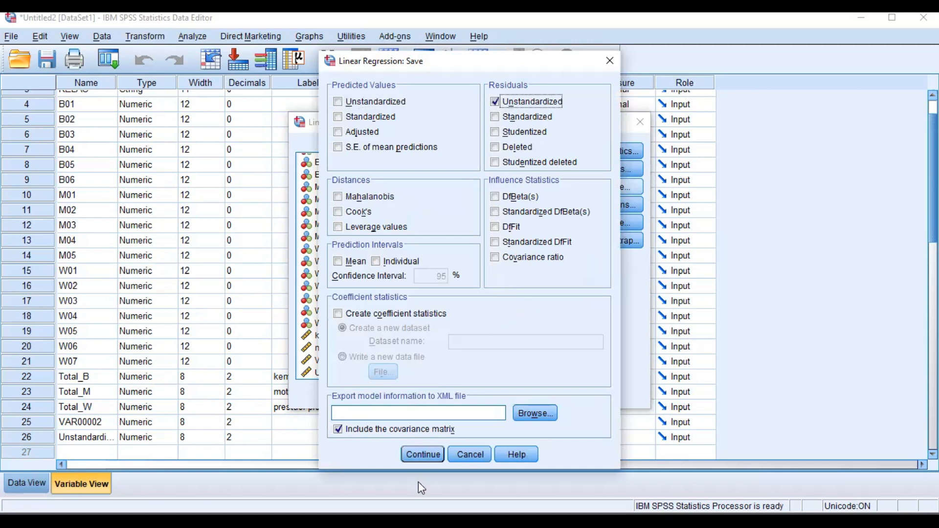
left_click(434, 456)
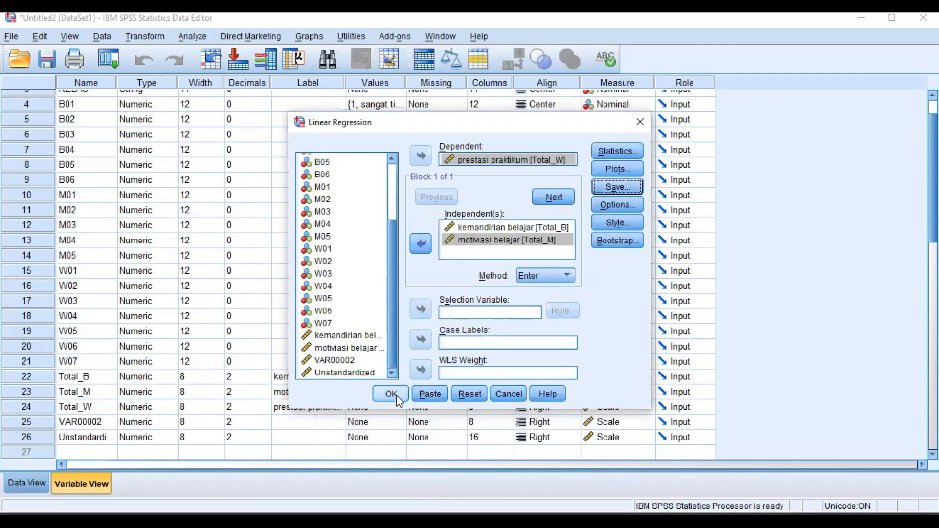
left_click(397, 400)
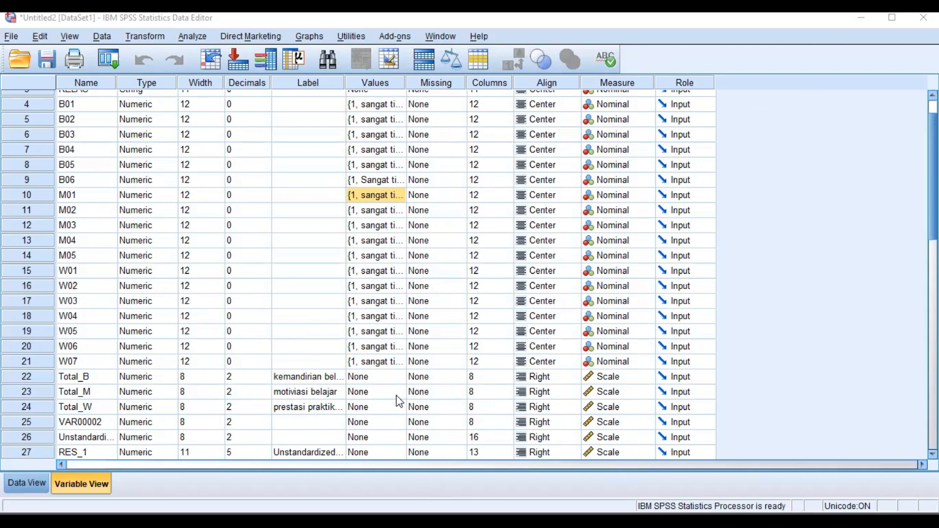
Run a legacy nonparametric one-sample Kolmogorov-Smirnov test on the Unstandardized variable against the normal distribution.
left_click(708, 103)
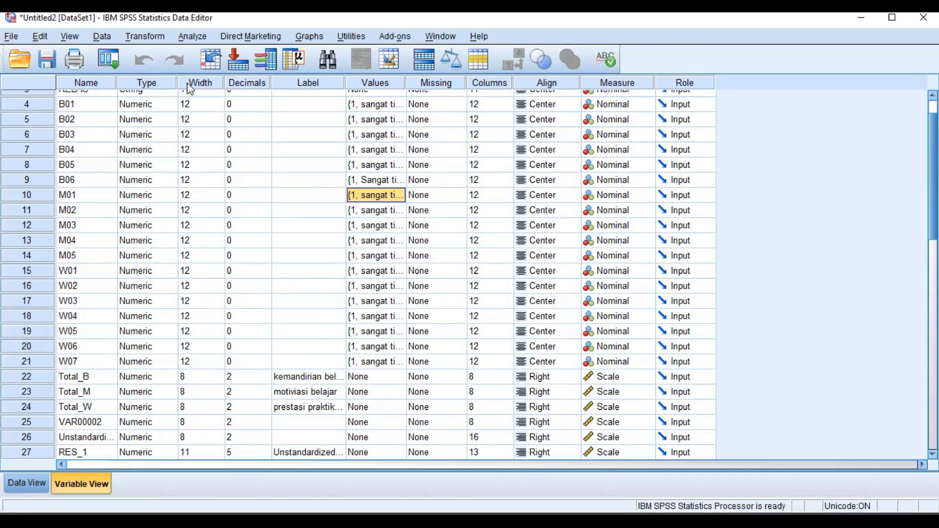
key("alt+a")
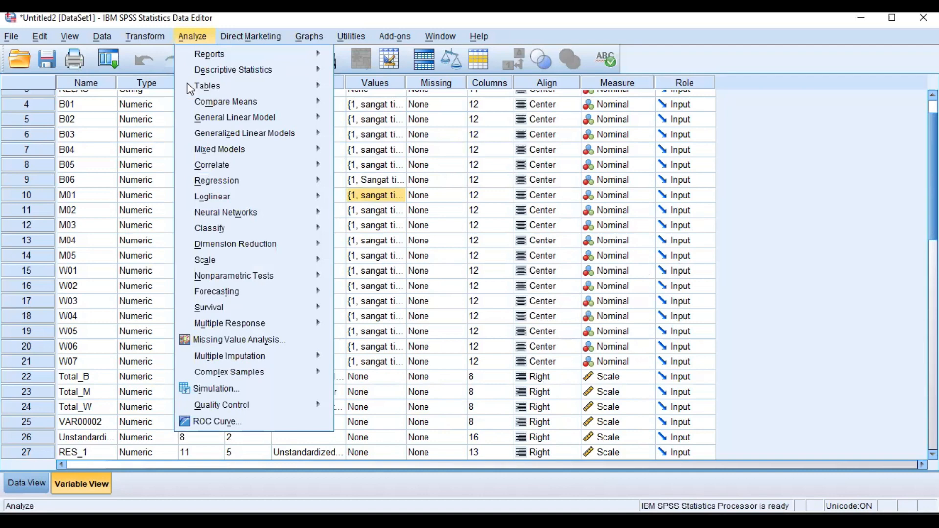
key("Down")
key("Down")
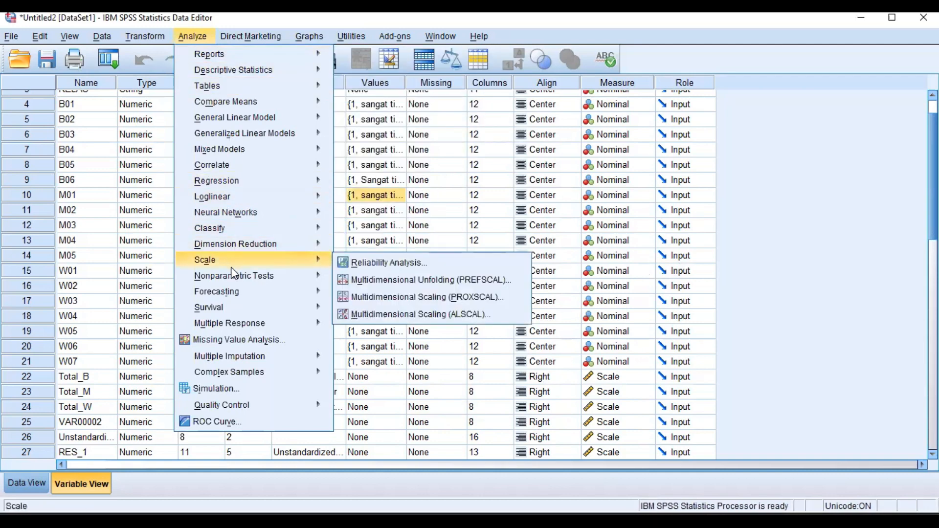
mouse_move(235, 277)
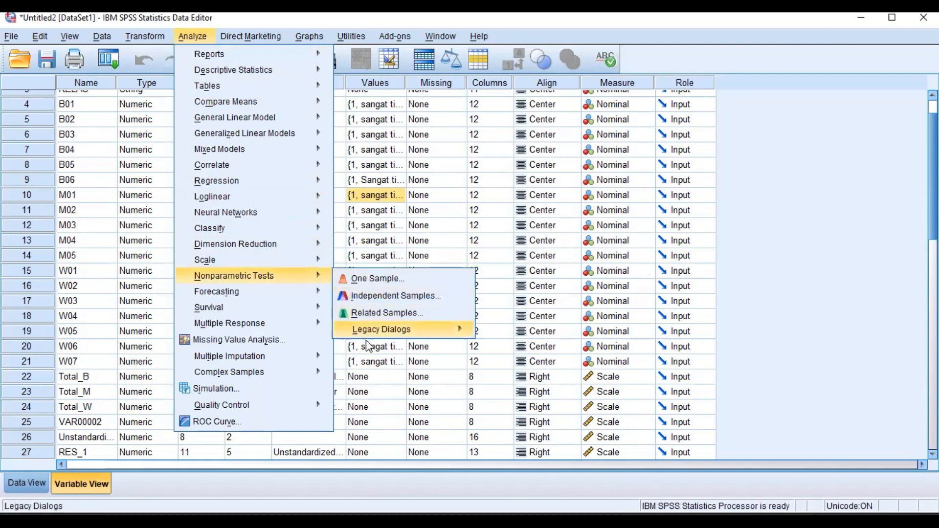
mouse_move(365, 334)
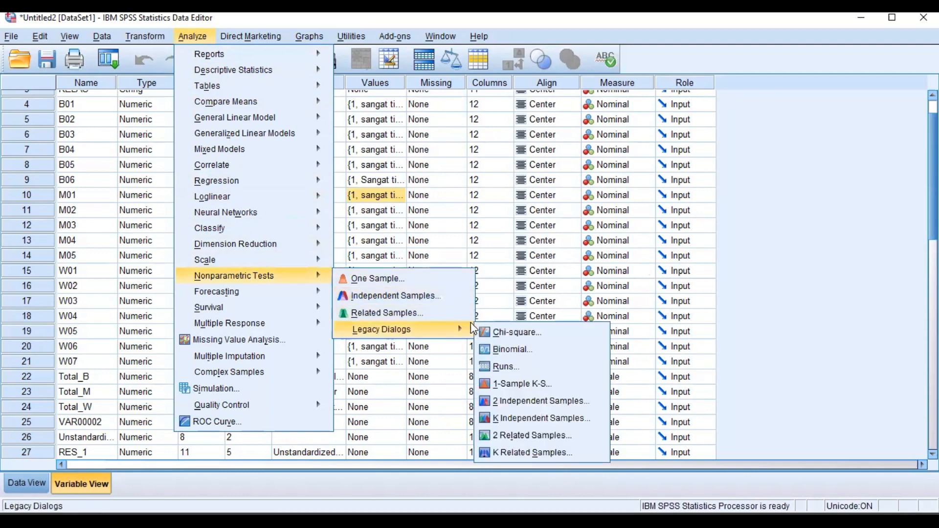
left_click(505, 384)
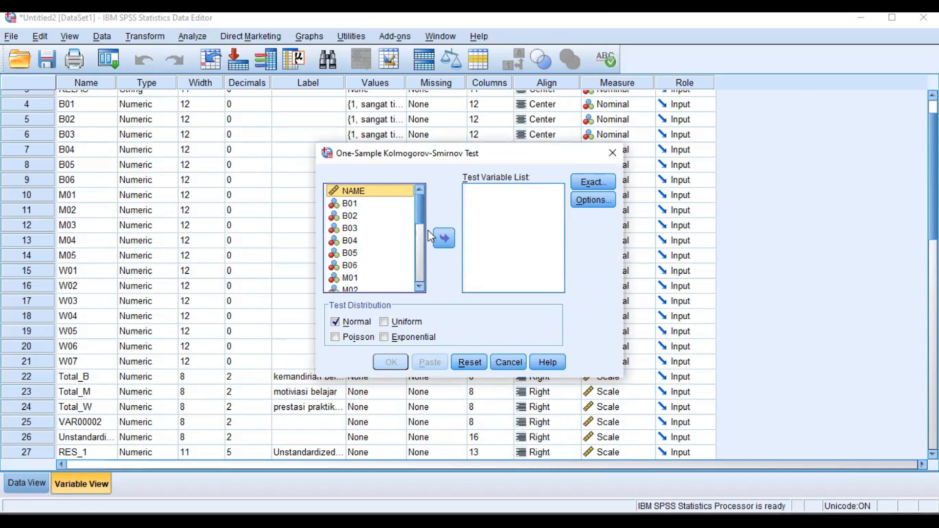
left_click_drag(422, 218, 415, 272)
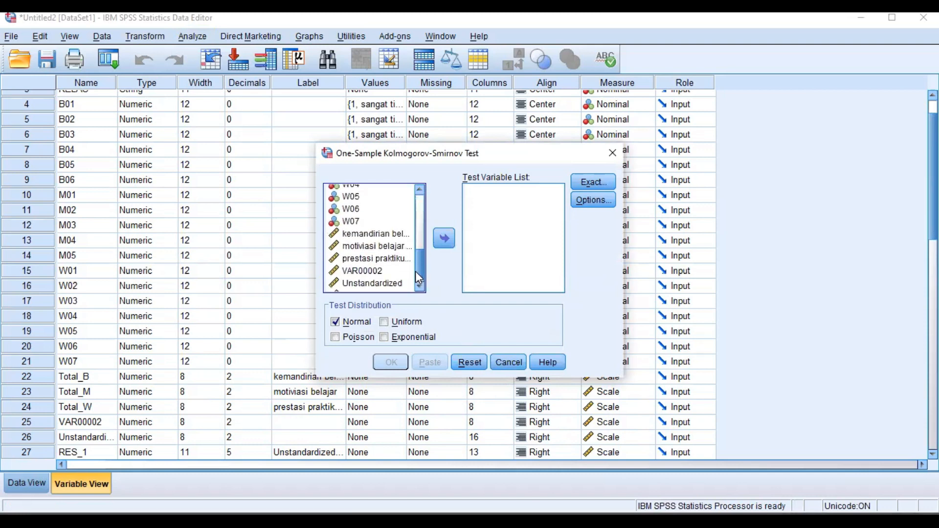
left_click(396, 288)
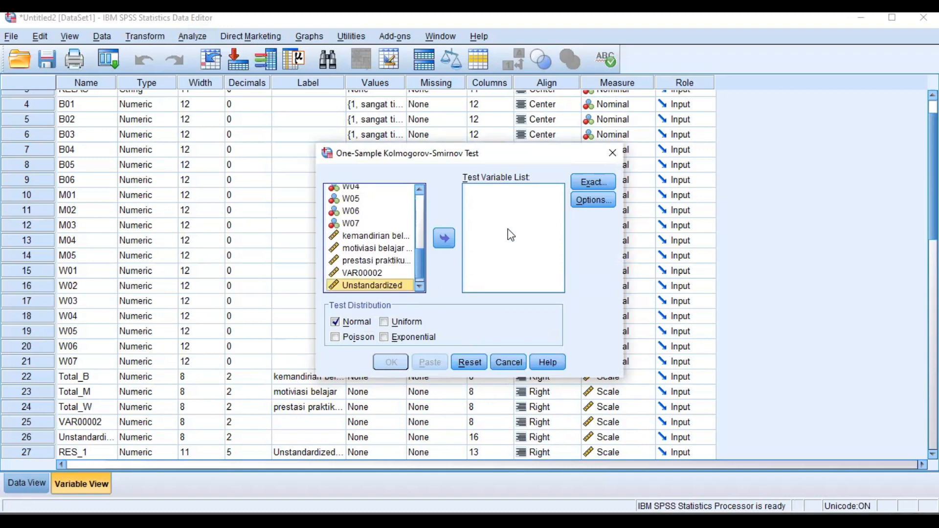
left_click(444, 240)
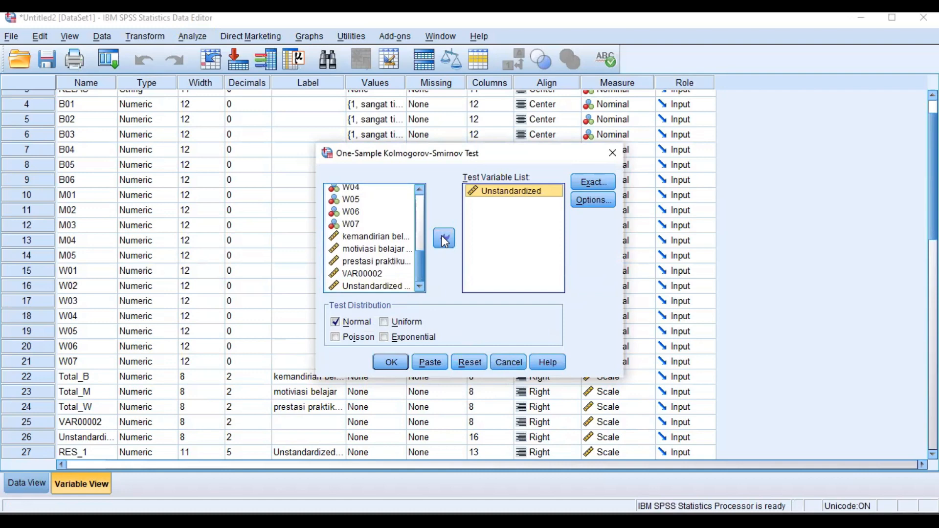
left_click(388, 361)
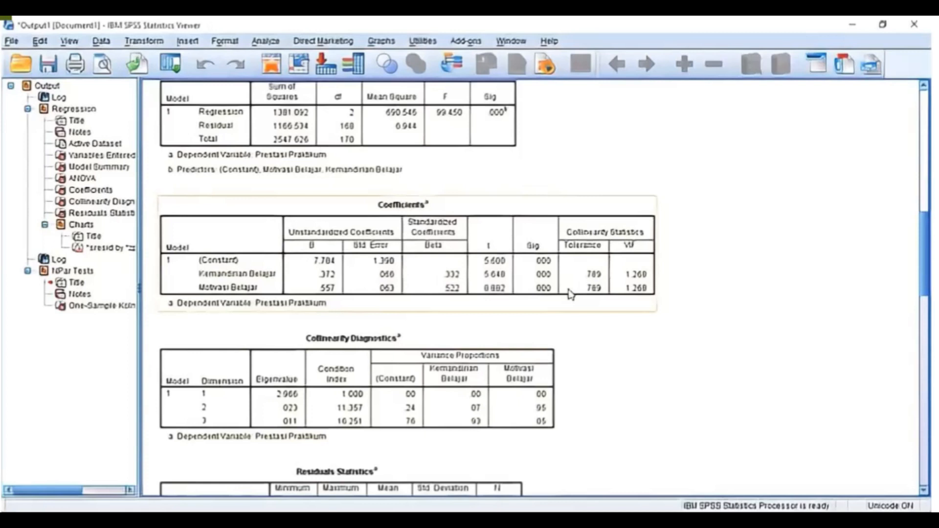
Examine the regression output tables, including Coefficients, ANOVA, Model Summary and Variables Entered/Removed.
scroll(482, 357, "down", 10)
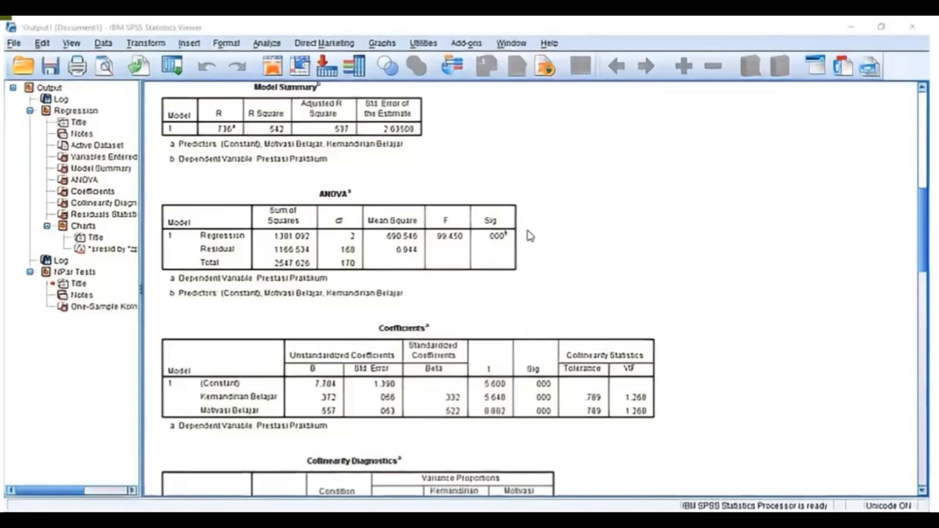
scroll(531, 237, "up", 10)
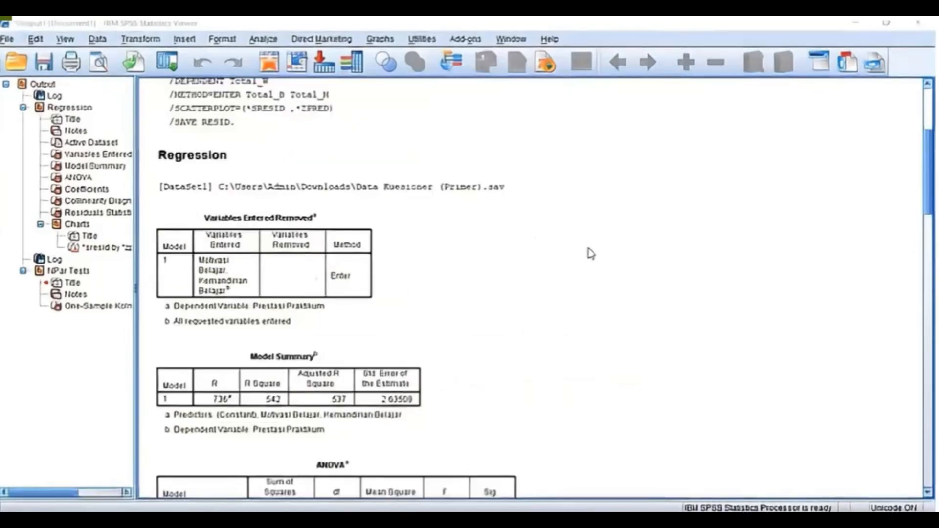